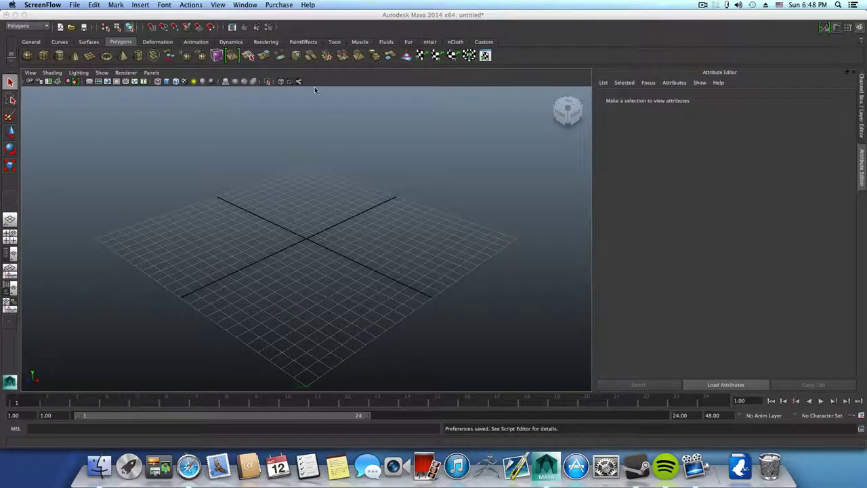
# Turn on smooth wireframe display and orbit the view to see the grid side-on.
pyautogui.click(48, 73)
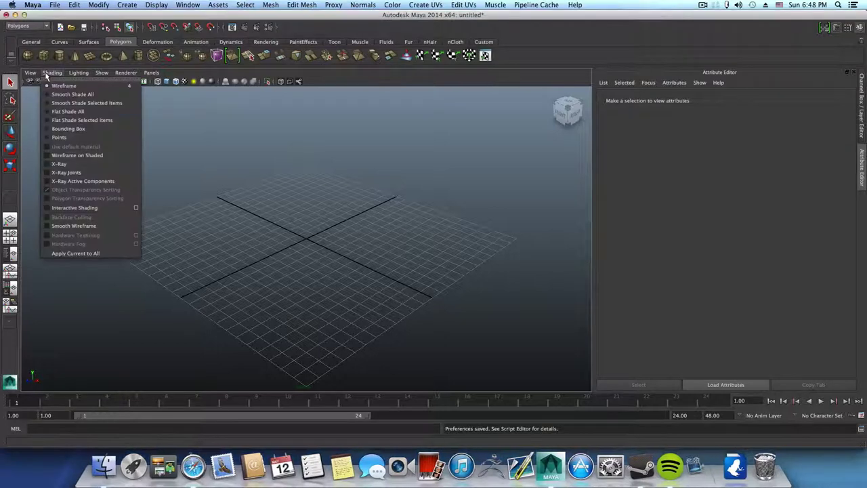
pyautogui.click(94, 226)
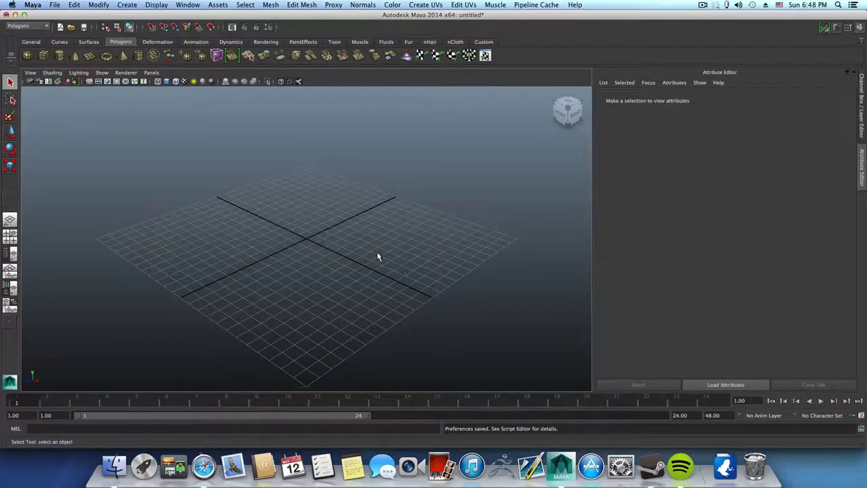
pyautogui.keyDown('alt'); pyautogui.moveTo(373, 252); pyautogui.dragTo(334, 277); pyautogui.keyUp('alt')
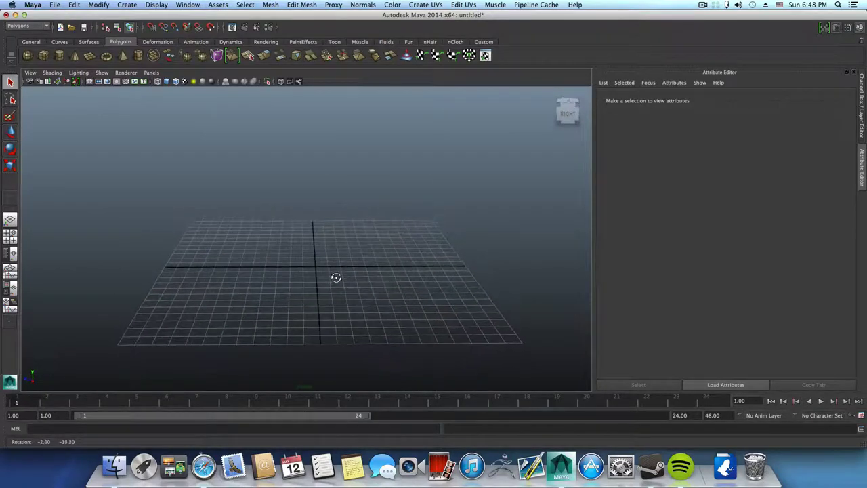
# Create a shaded polygon plane at the origin and scale it to about 28.8 across.
pyautogui.click(90, 56)
pyautogui.press('5')
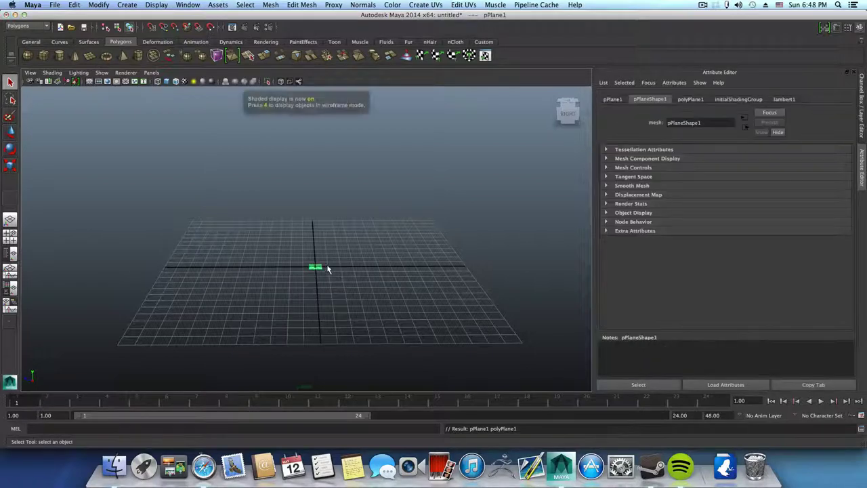
pyautogui.press('r')
pyautogui.moveTo(315, 267); pyautogui.dragTo(562, 300)
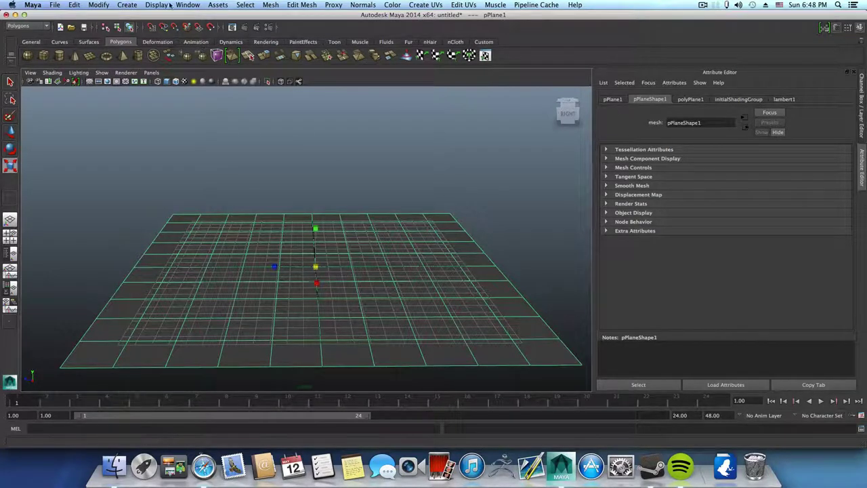
# Open the Visor from the PaintEffects shelf, enlarge it and show the grasses brush folder.
pyautogui.click(301, 42)
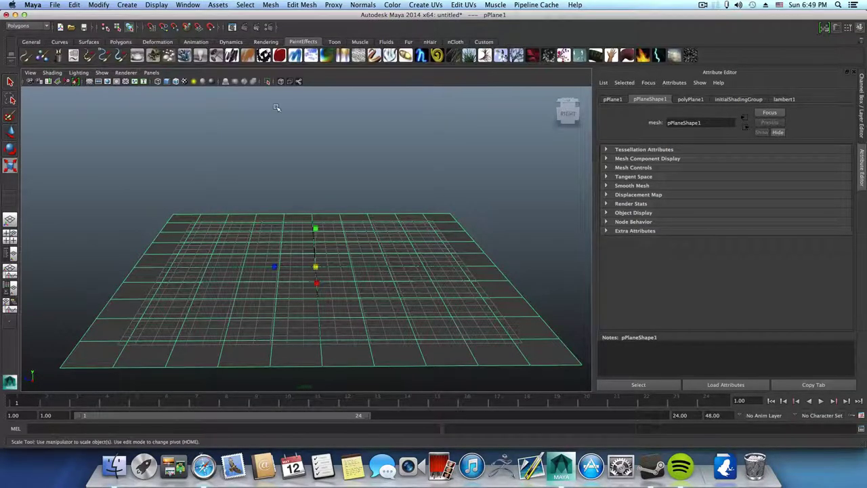
pyautogui.click(59, 56)
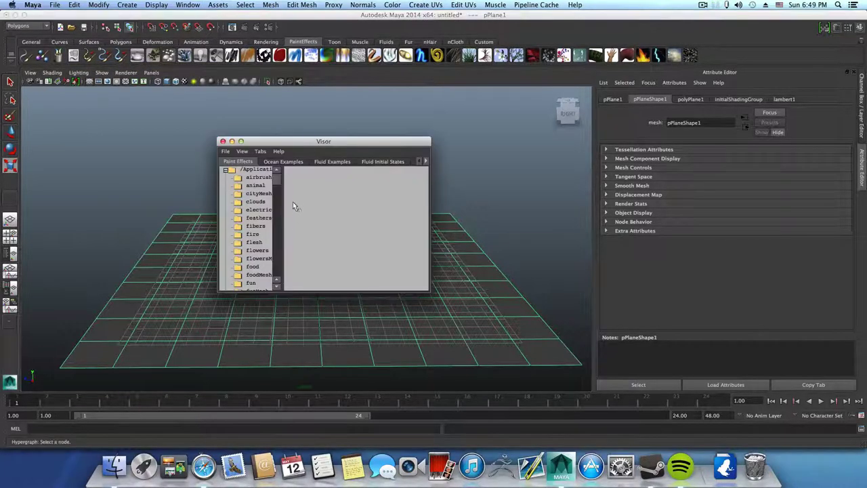
pyautogui.moveTo(429, 291); pyautogui.dragTo(550, 334)
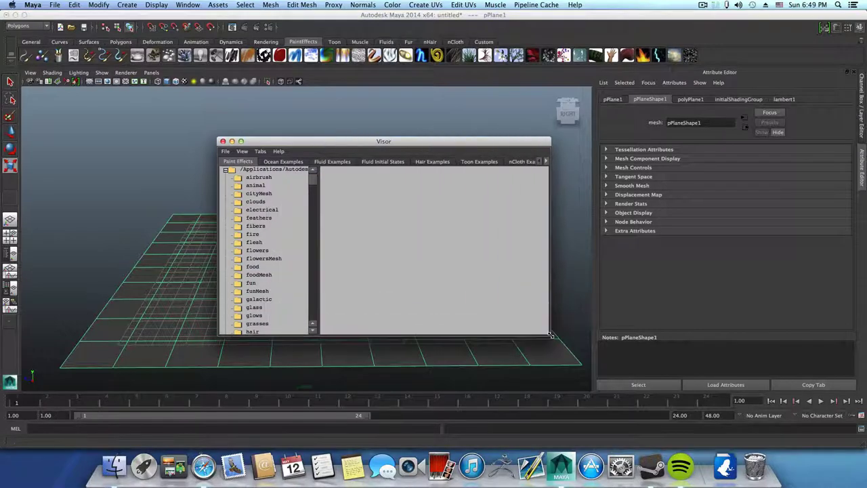
pyautogui.scroll(-2, 281, 261)
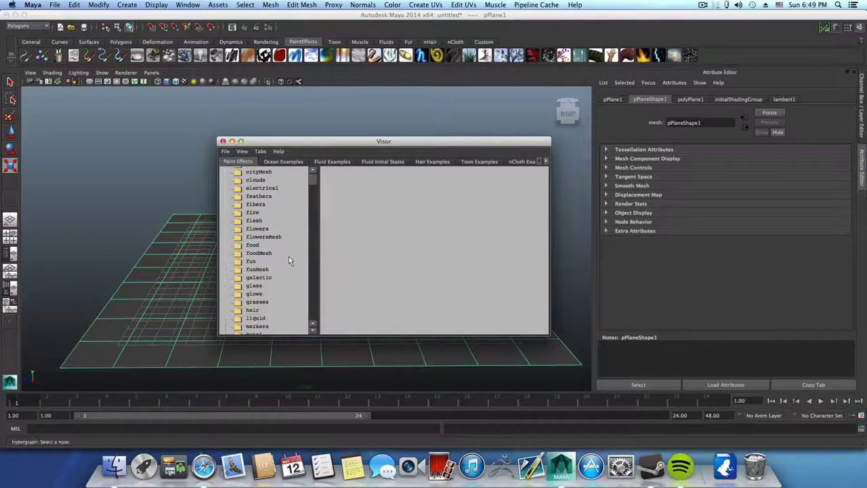
pyautogui.click(258, 302)
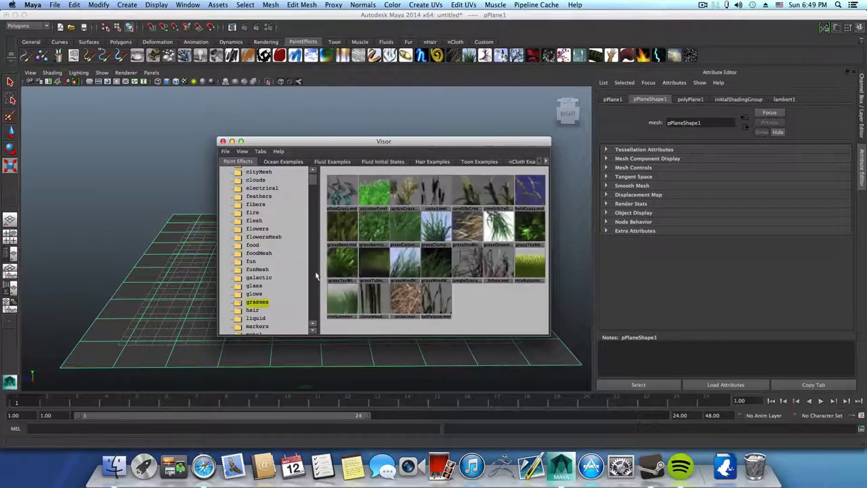
pyautogui.moveTo(348, 145); pyautogui.dragTo(579, 92)
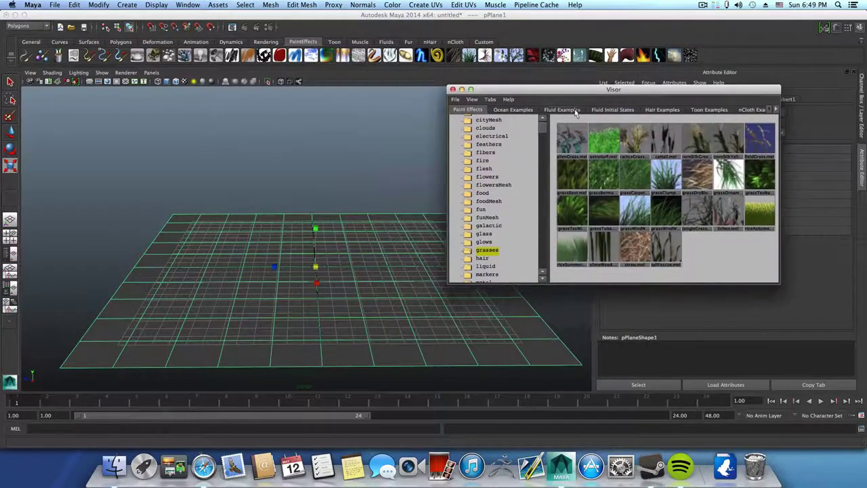
# Pick the grassClump.mel brush and paint a grass patch onto the middle of the plane.
pyautogui.click(665, 178)
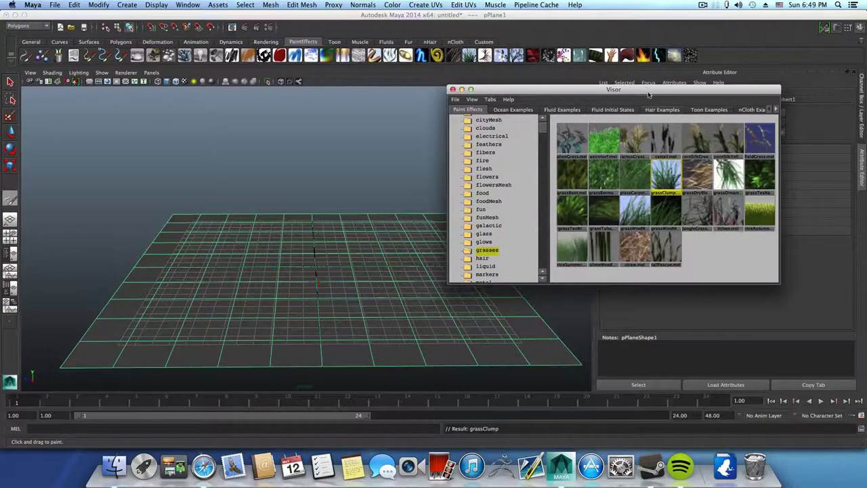
pyautogui.moveTo(652, 92); pyautogui.dragTo(750, 363)
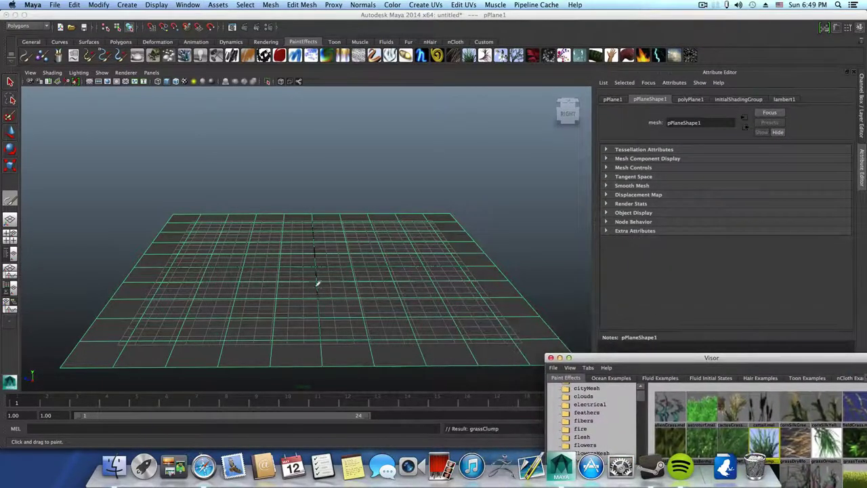
pyautogui.click(281, 293)
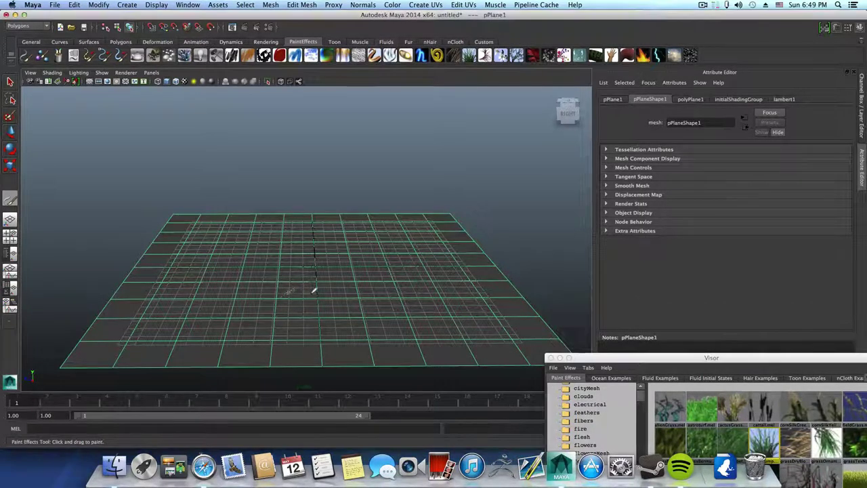
pyautogui.moveTo(315, 290)
pyautogui.mouseDown()
pyautogui.moveTo(283, 298)
pyautogui.moveTo(292, 302)
pyautogui.mouseUp()
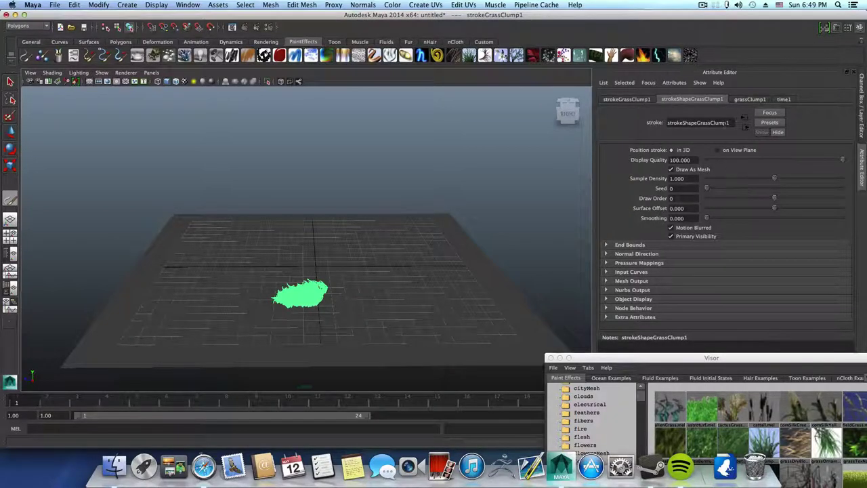
# Set the grassClump1 brush's Global Scale to 1.5.
pyautogui.click(750, 100)
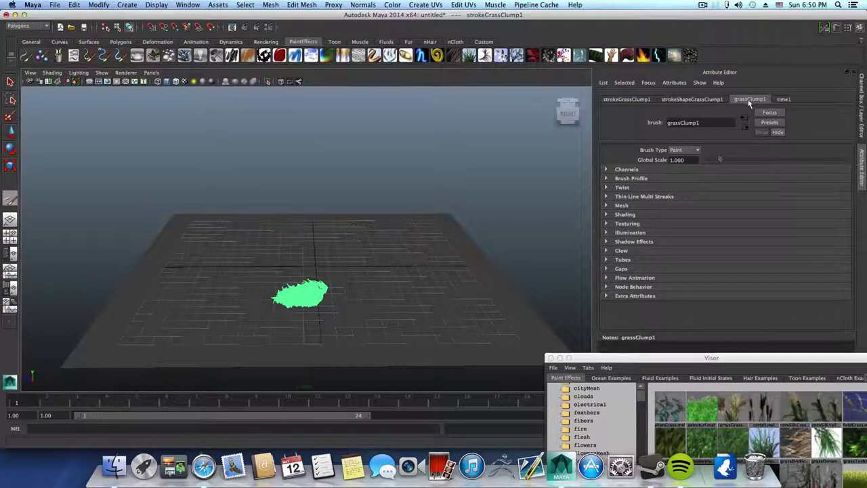
pyautogui.doubleClick(687, 160)
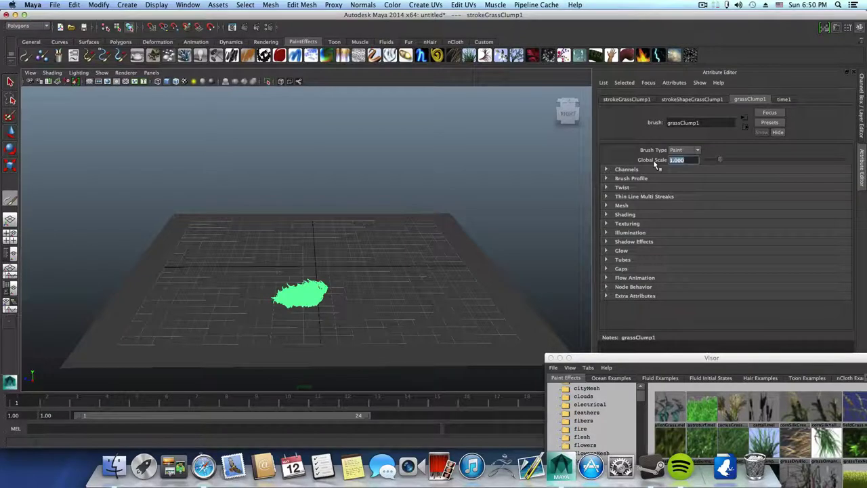
pyautogui.write('1')
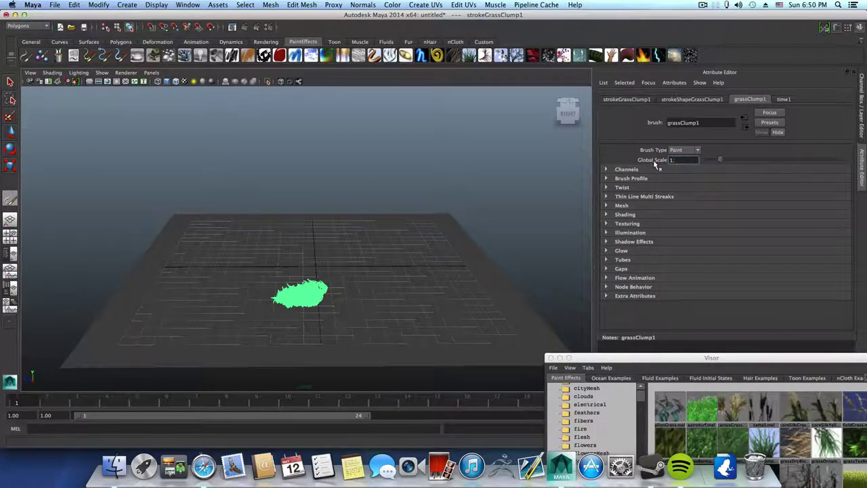
pyautogui.write('.5')
pyautogui.press('Return')
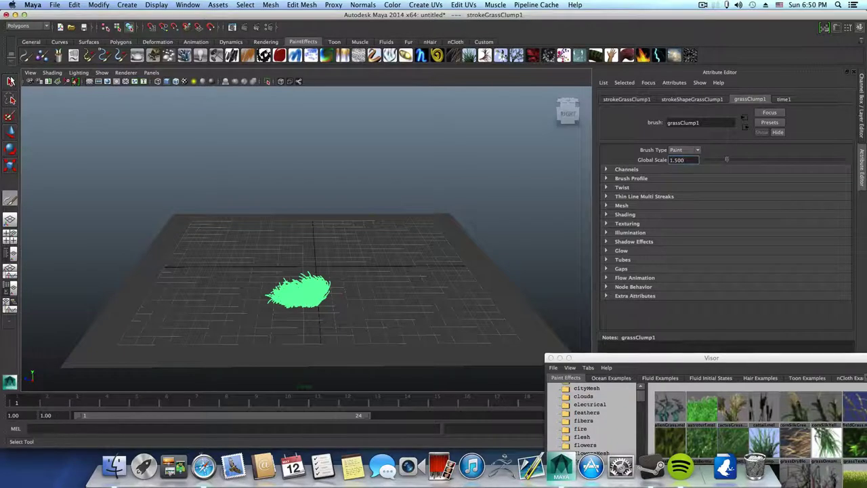
# Minimize the Visor and zoom the view in closer on the grass patch.
pyautogui.keyDown('alt'); pyautogui.moveTo(349, 296); pyautogui.dragTo(322, 288); pyautogui.keyUp('alt')
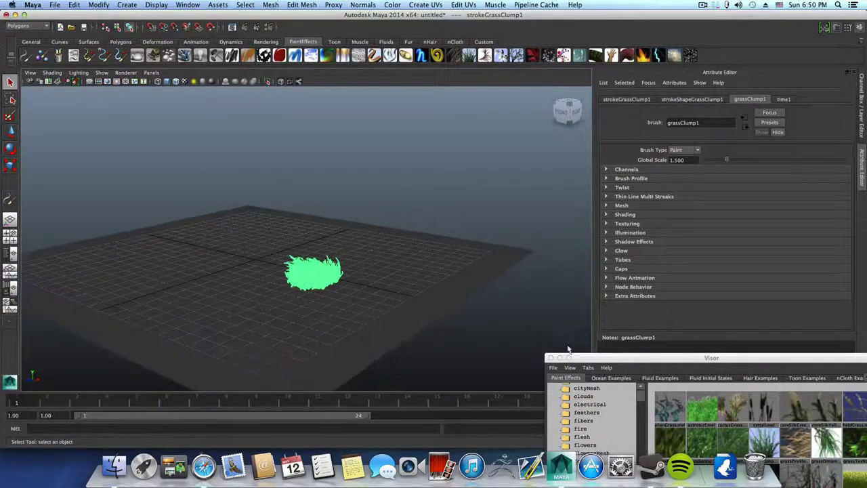
pyautogui.moveTo(582, 353); pyautogui.dragTo(535, 278)
pyautogui.click(514, 265)
pyautogui.keyDown('alt'); pyautogui.moveTo(376, 275); pyautogui.dragTo(396, 277); pyautogui.keyUp('alt')
pyautogui.scroll(5, 447, 269)
pyautogui.scroll(5, 450, 296)
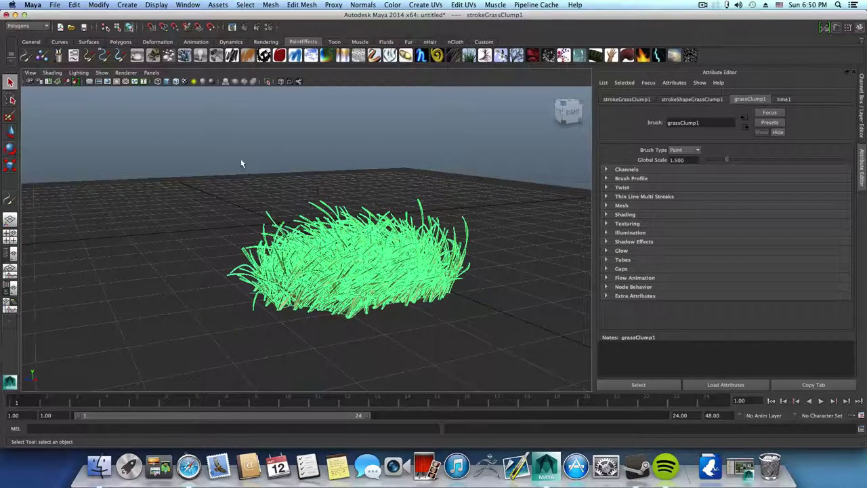
# Create a polygon sphere from the Polygons shelf.
pyautogui.click(124, 43)
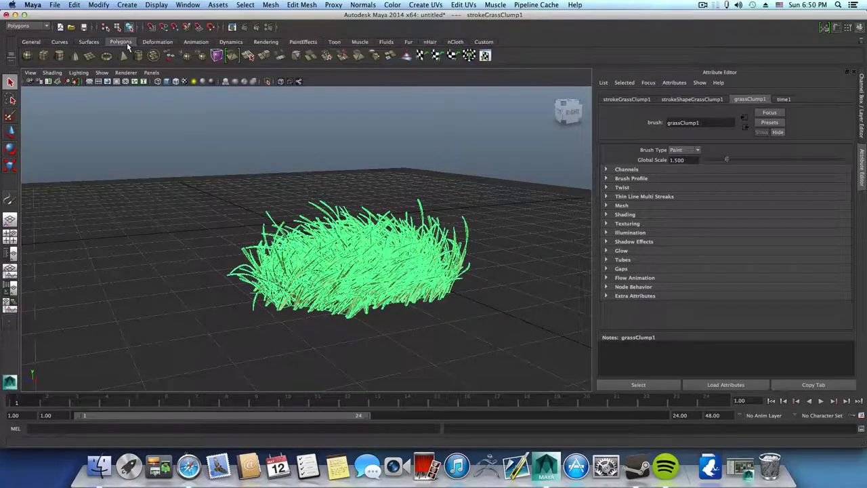
pyautogui.click(27, 55)
pyautogui.press('w')
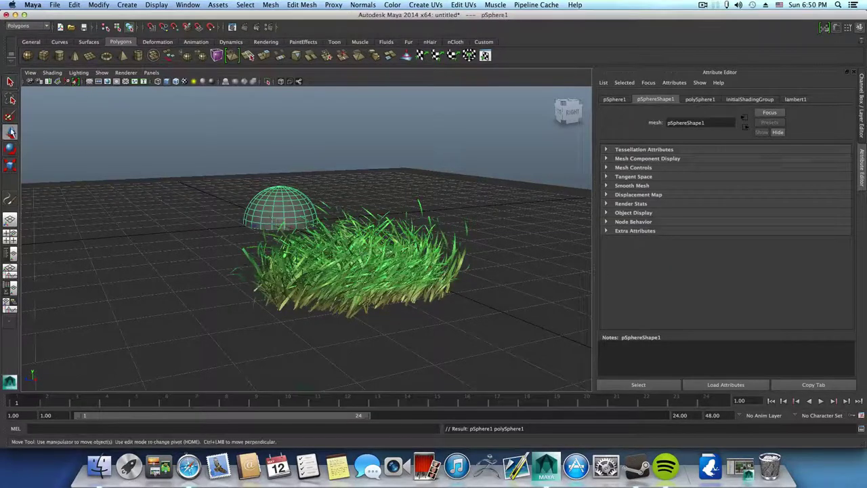
# Move the sphere to about X 6.121, Y 1.571, Z -1.524 beside the grass.
pyautogui.moveTo(281, 193); pyautogui.dragTo(281, 133)
pyautogui.moveTo(293, 164); pyautogui.dragTo(436, 213)
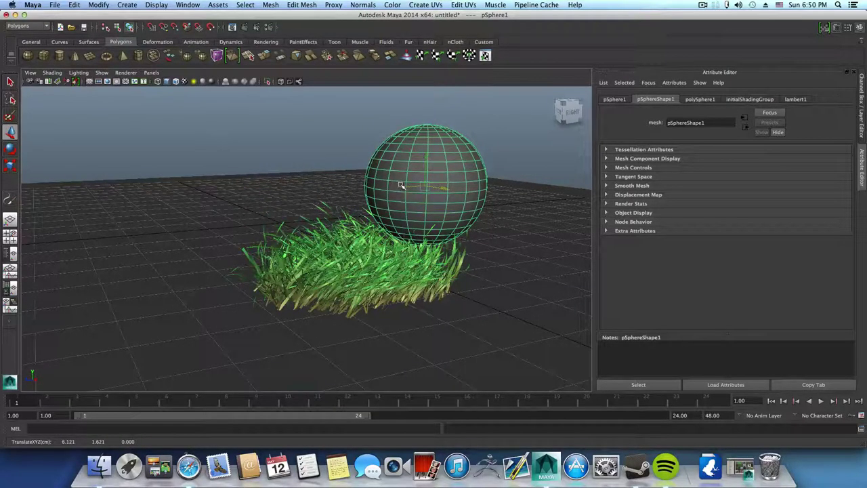
pyautogui.moveTo(400, 188); pyautogui.dragTo(474, 193)
pyautogui.keyDown('alt'); pyautogui.moveTo(530, 250); pyautogui.dragTo(499, 247); pyautogui.keyUp('alt')
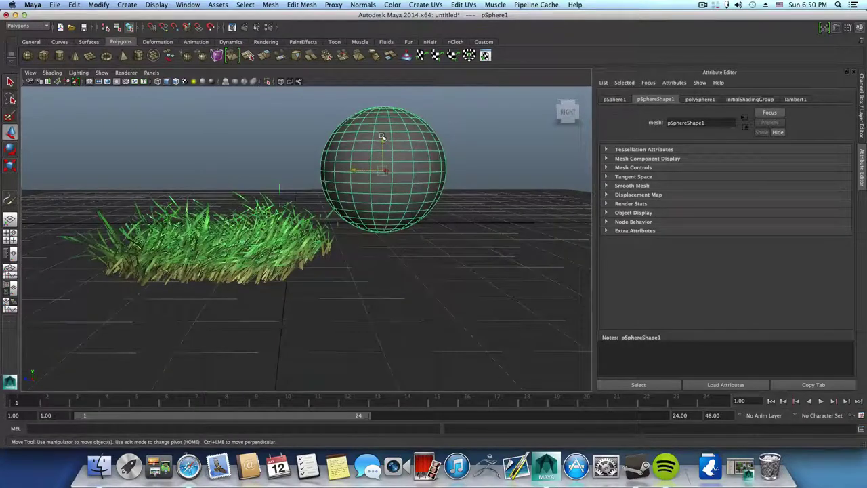
pyautogui.moveTo(384, 140); pyautogui.dragTo(384, 177)
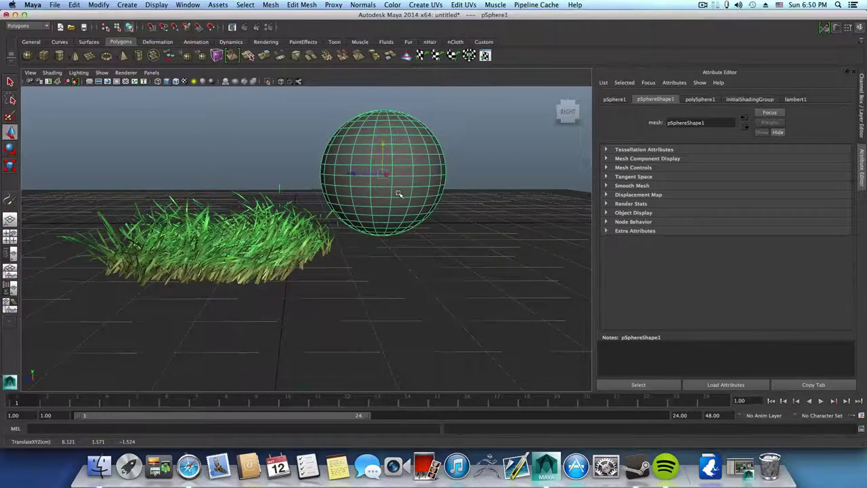
pyautogui.click(276, 242)
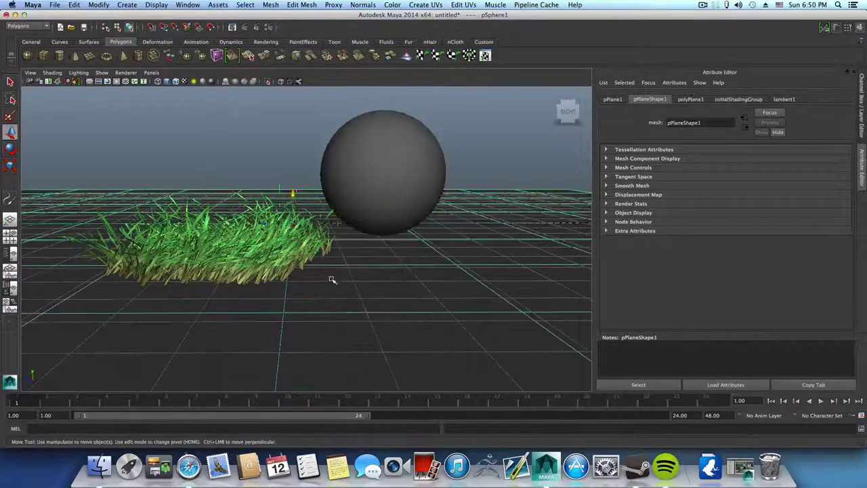
# Select the grass stroke and the sphere, and switch to the Animation menu set.
pyautogui.click(251, 252)
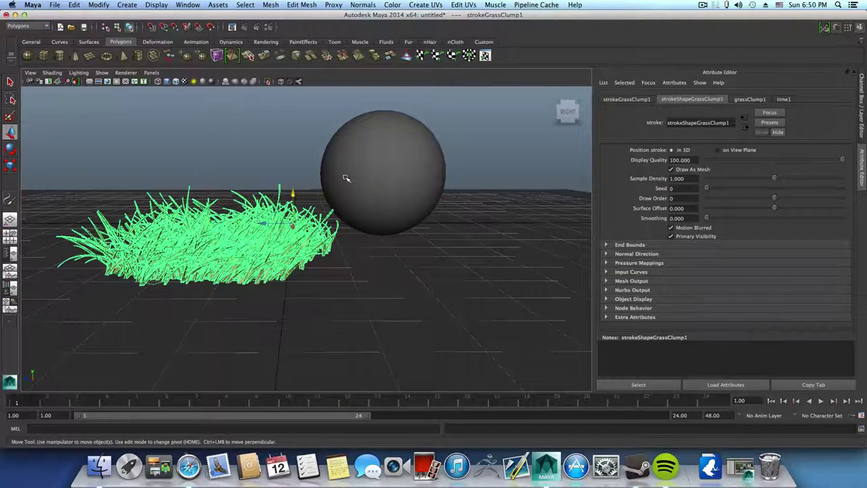
pyautogui.keyDown('shift'); pyautogui.click(380, 152); pyautogui.keyUp('shift')
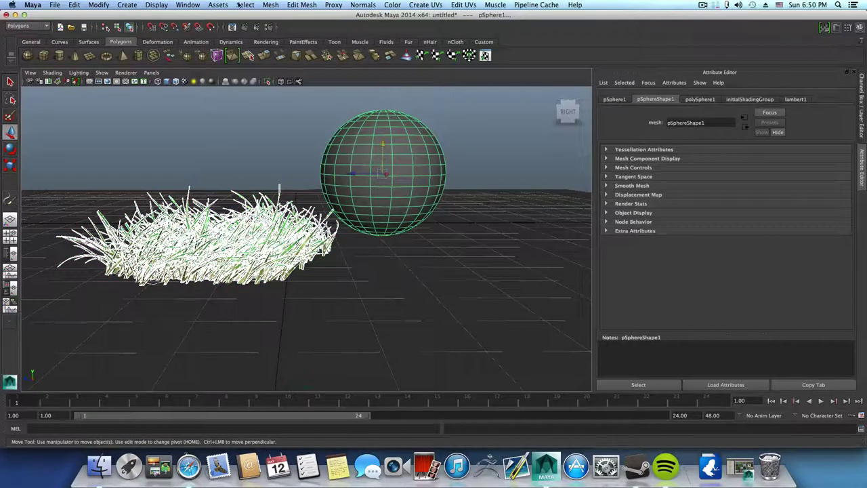
pyautogui.click(35, 26)
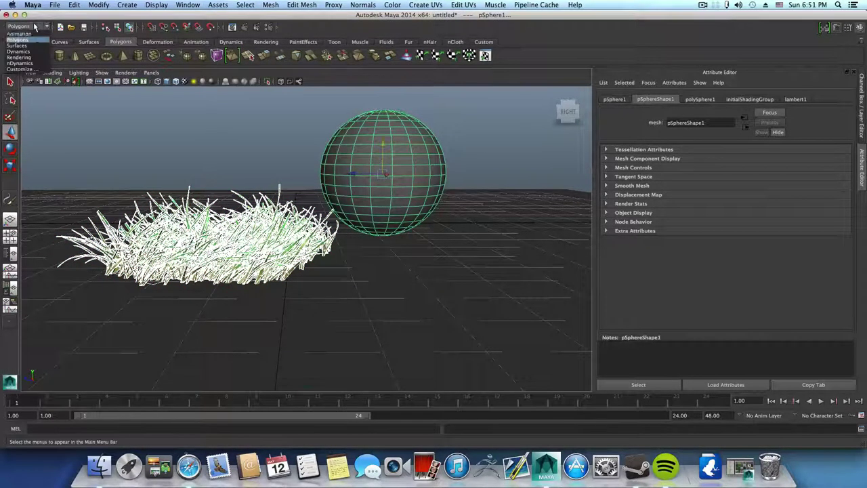
pyautogui.click(19, 33)
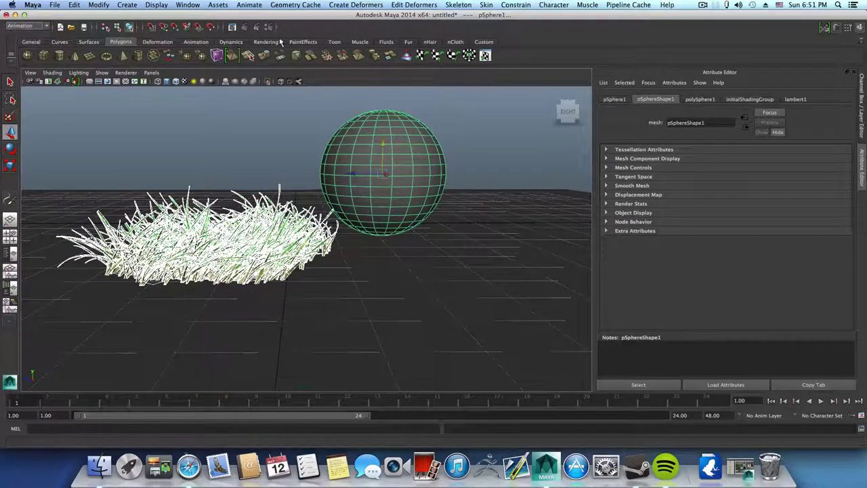
# Browse the Animation menus, starting with Edit Deformers.
pyautogui.click(421, 5)
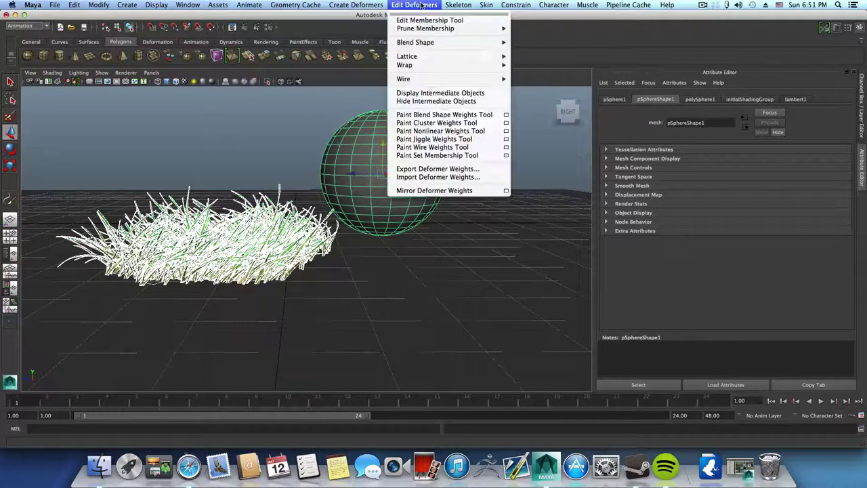
pyautogui.click(420, 5)
pyautogui.click(421, 5)
pyautogui.moveTo(372, 4)
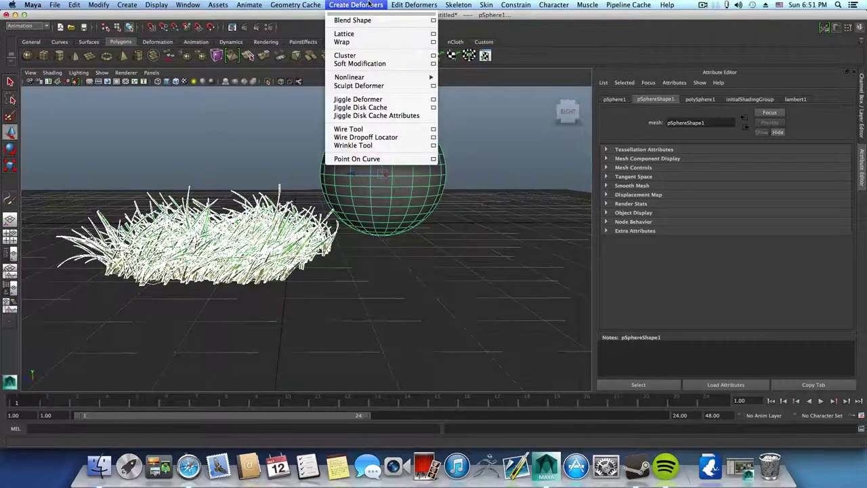
pyautogui.moveTo(520, 4)
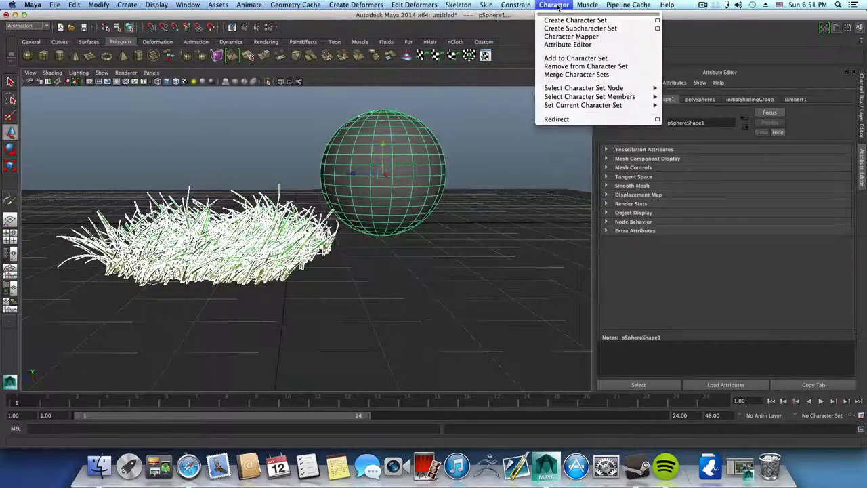
pyautogui.click(28, 26)
# Switch to the nDynamics menu set and look through its nucleus and other menus.
pyautogui.click(29, 26)
pyautogui.click(28, 64)
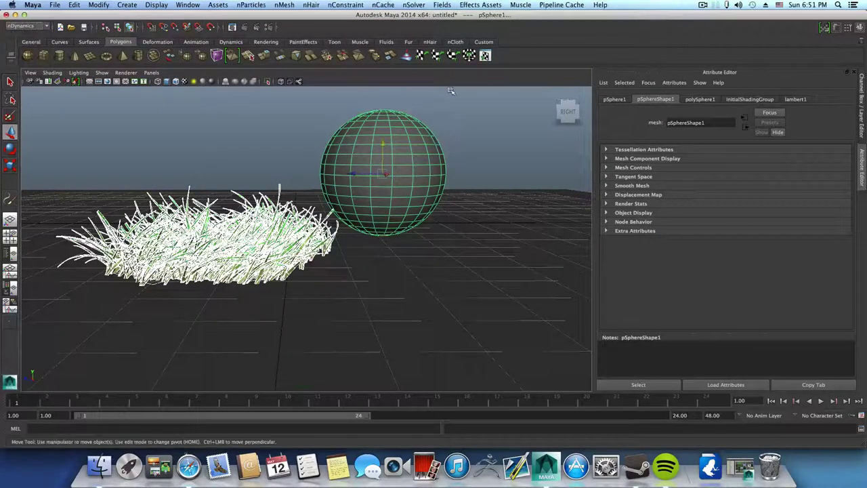
pyautogui.click(407, 5)
pyautogui.moveTo(391, 4)
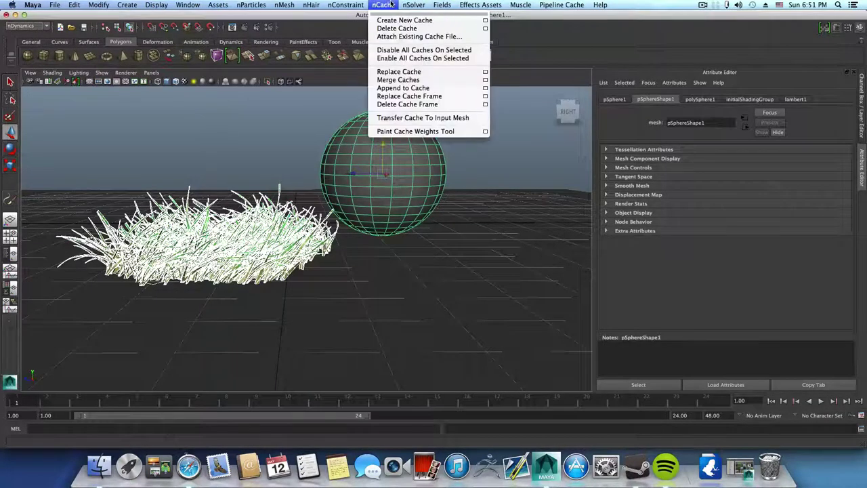
pyautogui.moveTo(347, 4)
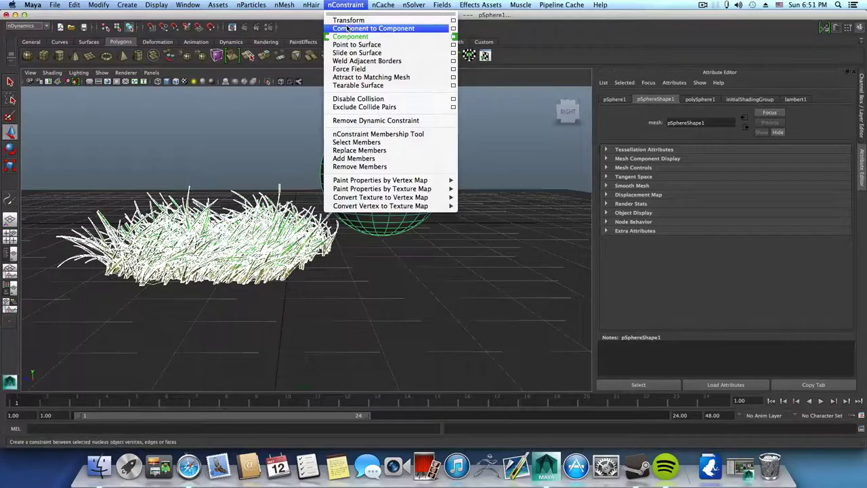
pyautogui.moveTo(319, 4)
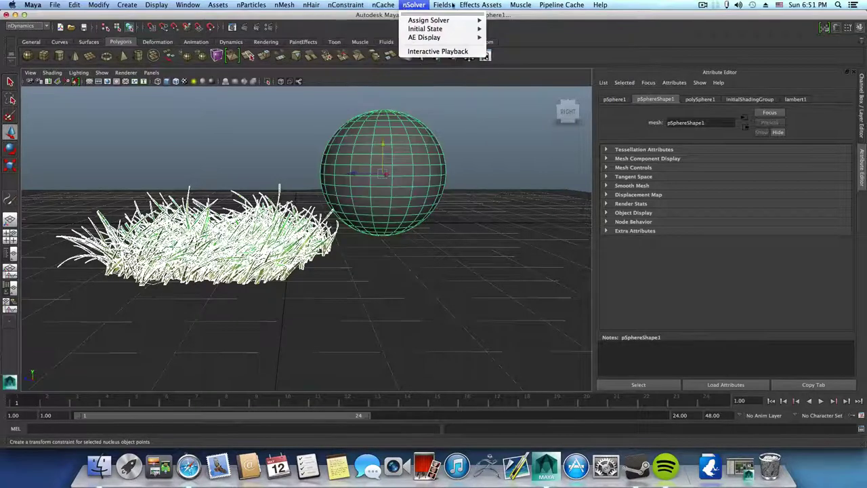
pyautogui.moveTo(447, 4)
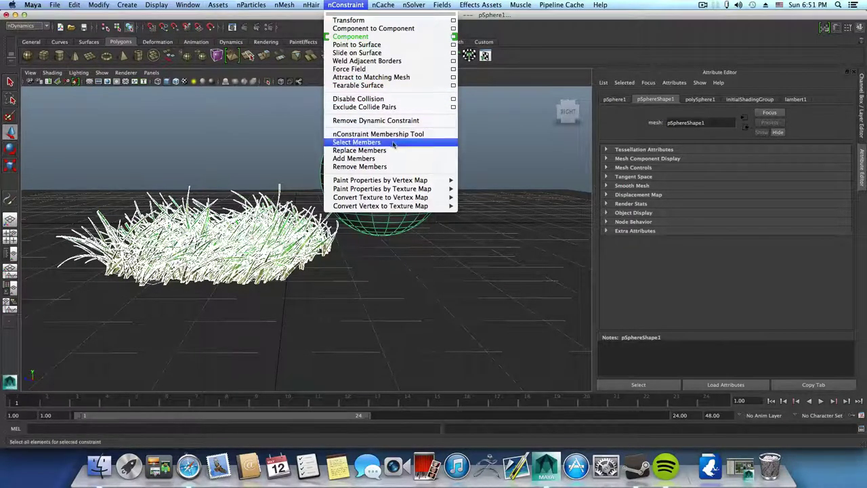
pyautogui.moveTo(405, 181)
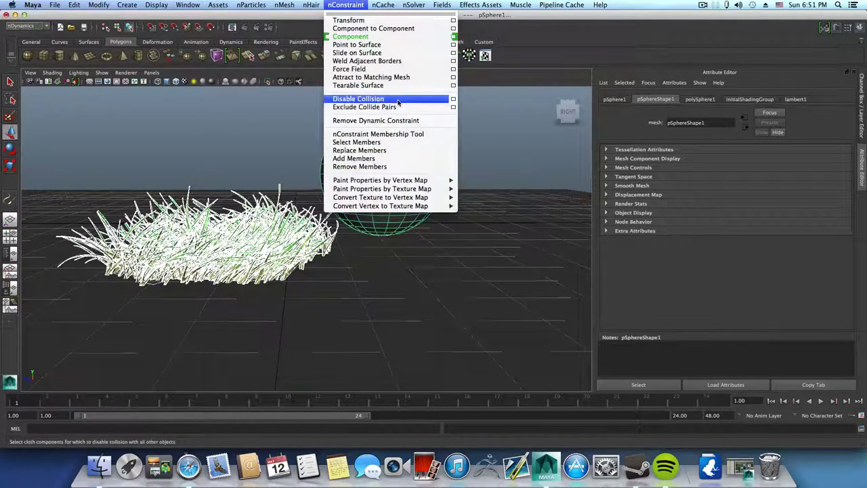
# Switch to the Rendering menu set and apply Paint Effects > Make Collide.
pyautogui.click(35, 29)
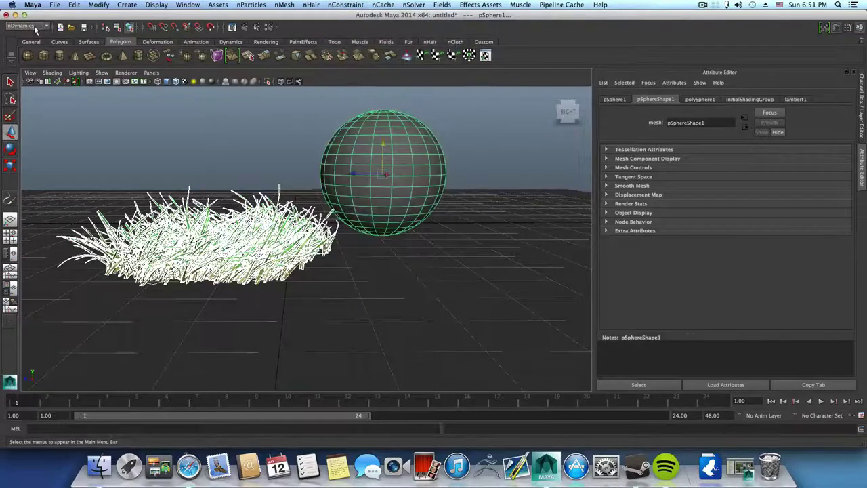
pyautogui.click(35, 29)
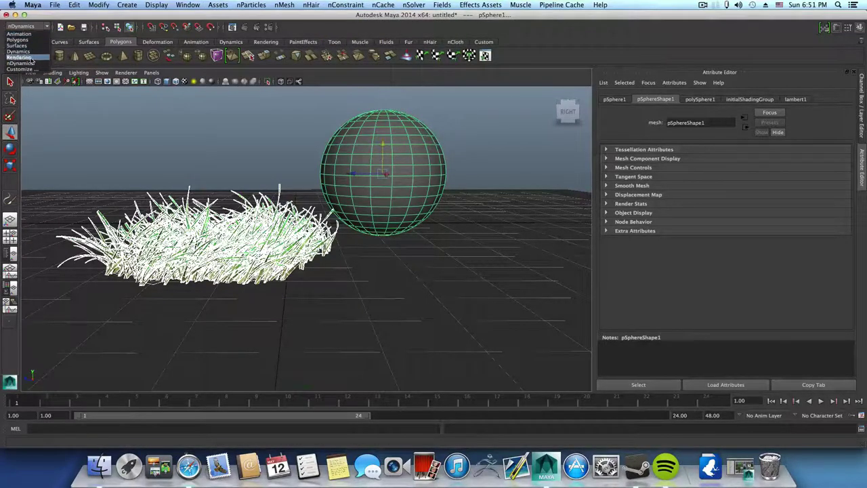
pyautogui.click(20, 57)
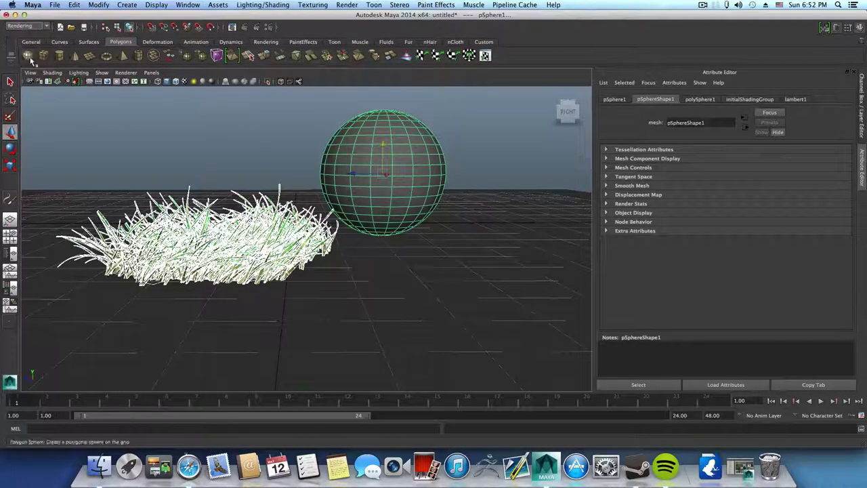
pyautogui.click(443, 4)
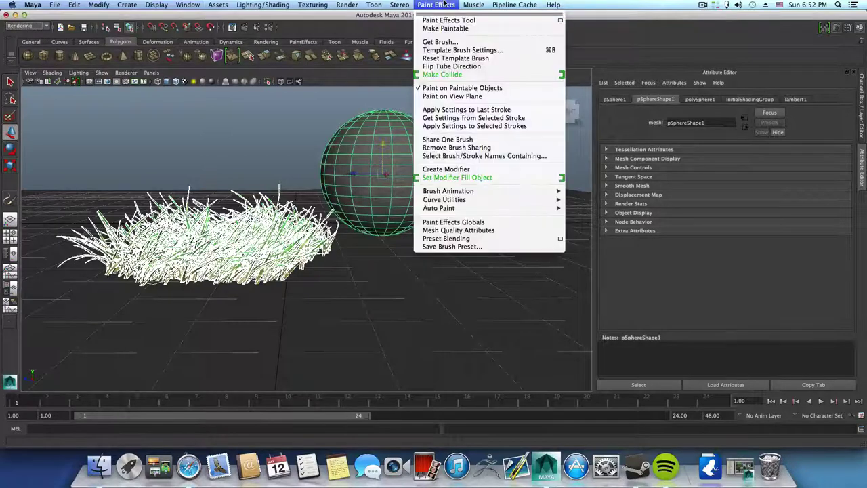
pyautogui.click(447, 75)
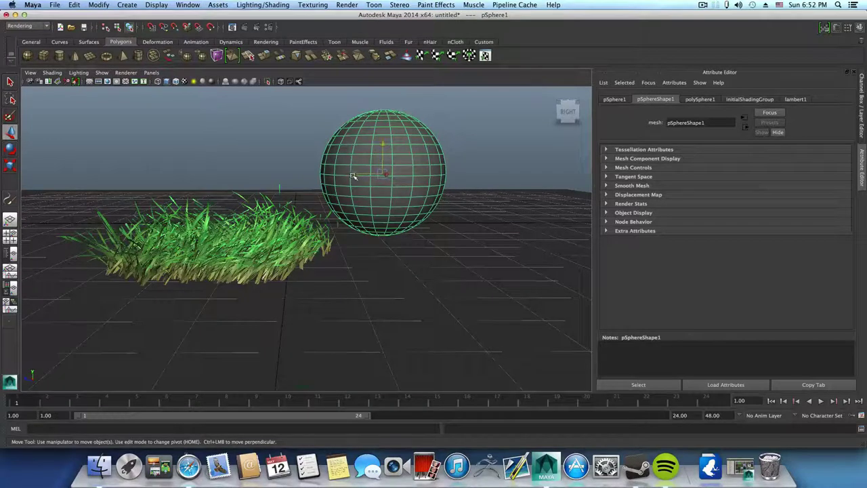
# Push the sphere down into the grass to Z -0.192, undoing stray moves.
pyautogui.middleClick(352, 175)
pyautogui.moveTo(342, 177); pyautogui.dragTo(159, 224, button='middle')
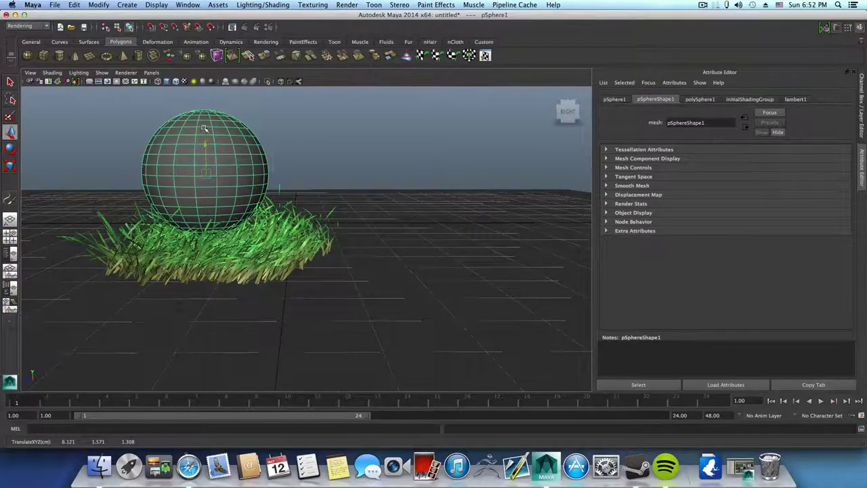
pyautogui.moveTo(204, 127); pyautogui.dragTo(204, 125, button='middle')
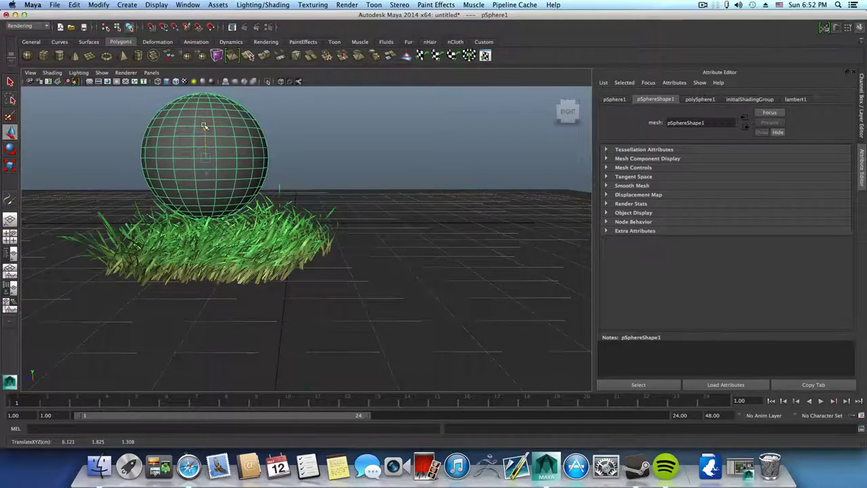
pyautogui.press('z')
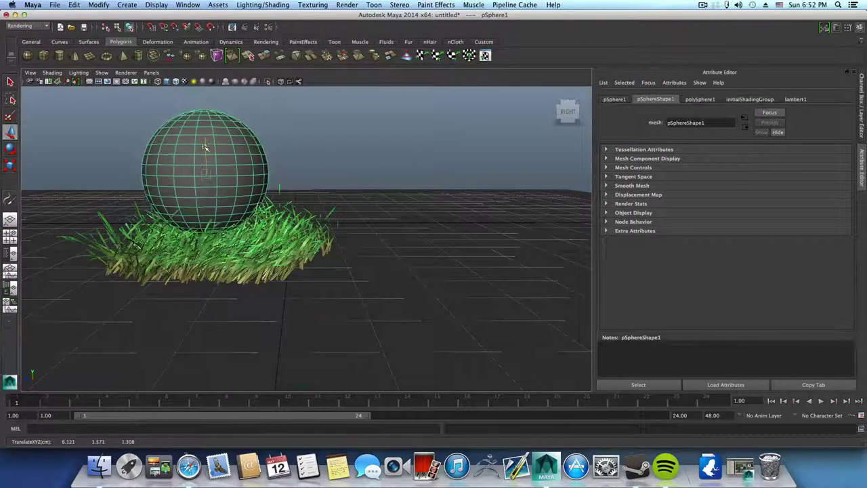
pyautogui.moveTo(206, 144)
pyautogui.mouseDown(button='middle')
pyautogui.moveTo(202, 112)
pyautogui.moveTo(210, 146)
pyautogui.mouseUp(button='middle')
pyautogui.press('z')
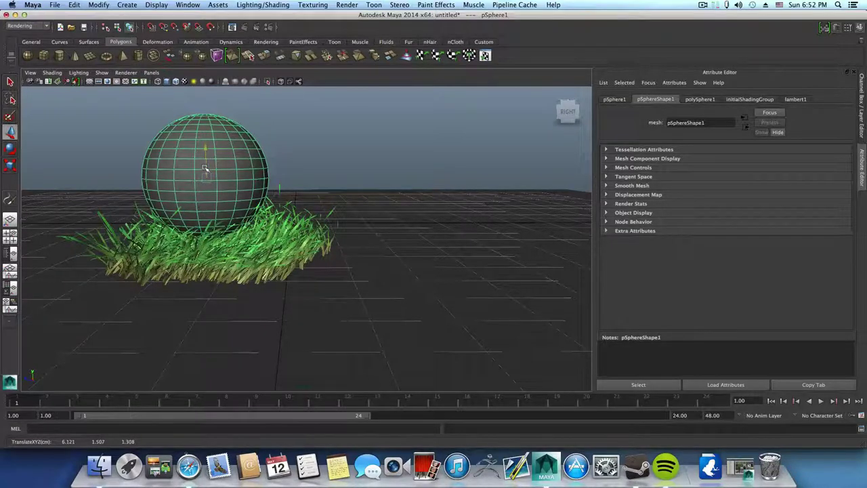
pyautogui.moveTo(258, 226); pyautogui.dragTo(255, 214, button='middle')
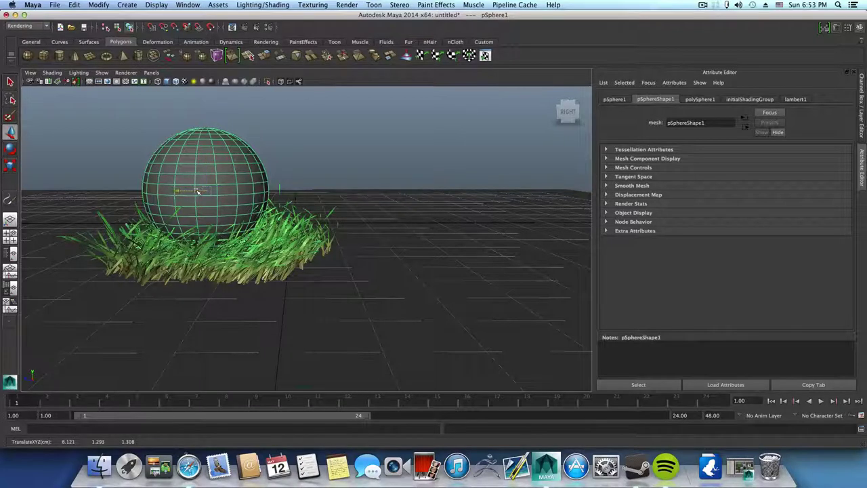
pyautogui.moveTo(214, 192); pyautogui.dragTo(286, 179)
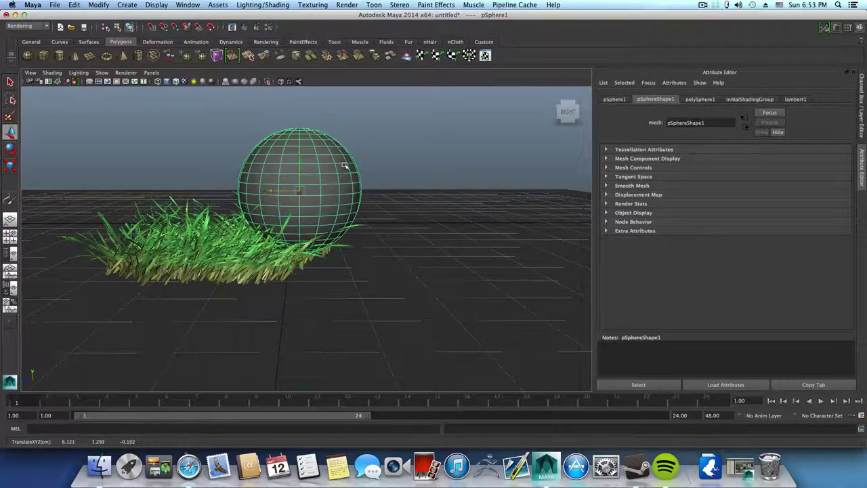
# Raise the sphere slightly and slide it to Z 0.486 in the grass centre.
pyautogui.click(296, 148)
pyautogui.moveTo(297, 148); pyautogui.dragTo(298, 132)
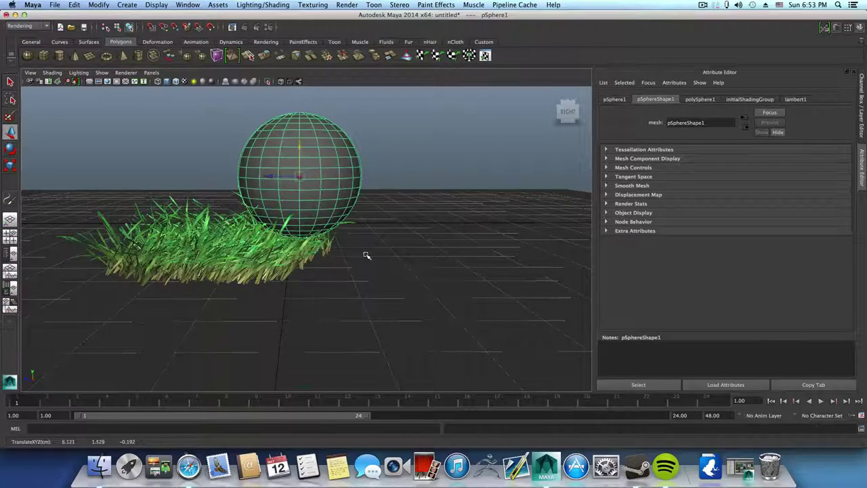
pyautogui.keyDown('alt'); pyautogui.moveTo(368, 254); pyautogui.dragTo(294, 252); pyautogui.keyUp('alt')
pyautogui.moveTo(353, 317); pyautogui.dragTo(261, 305)
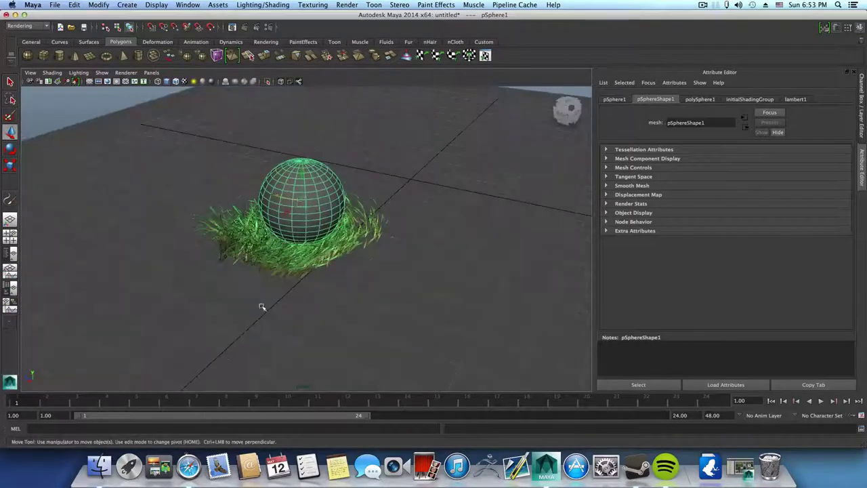
pyautogui.click(703, 6)
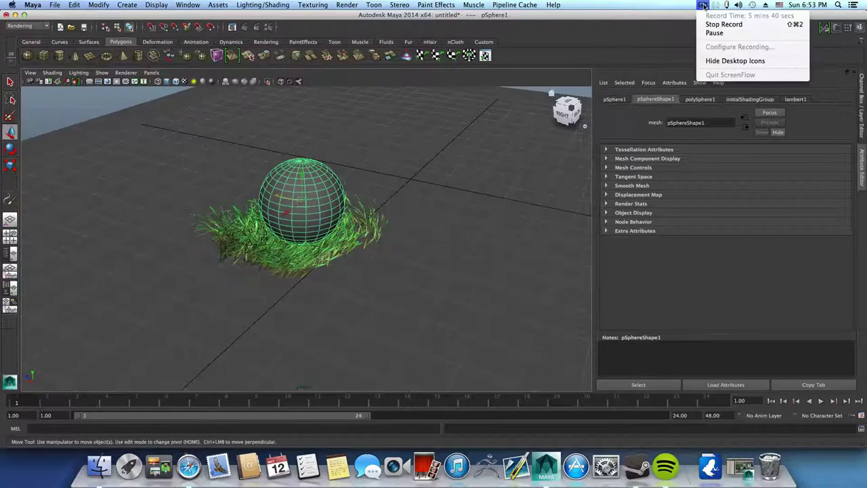